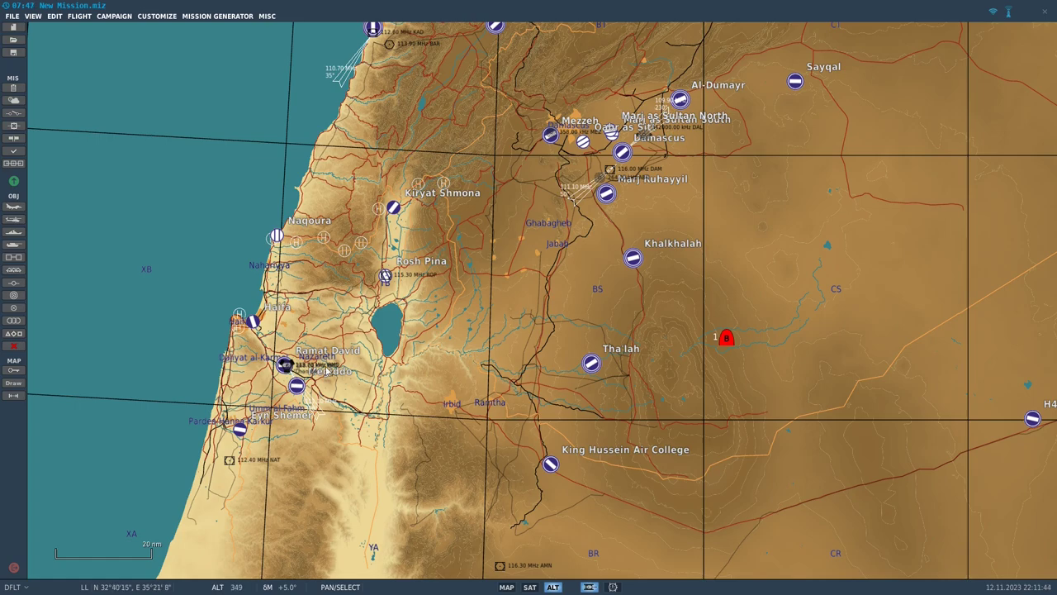
- Set Aerial-1's task to Pinpoint Strike and load the Kh-59M*2,R-60M*2,Fuel payload
{"action": "left_click", "coordinate": [726, 338]}
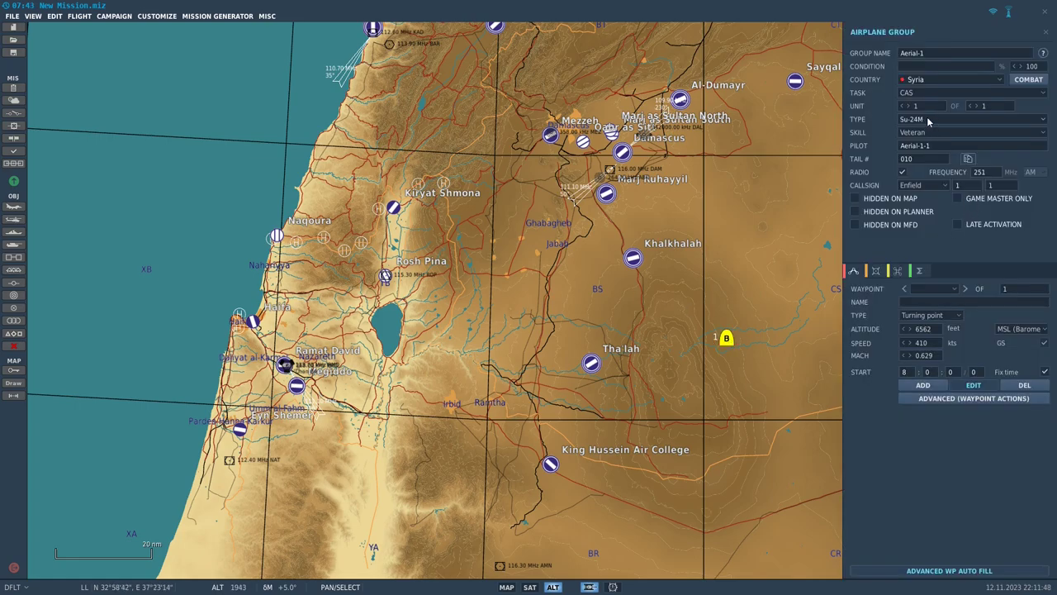
{"action": "left_click", "coordinate": [875, 271]}
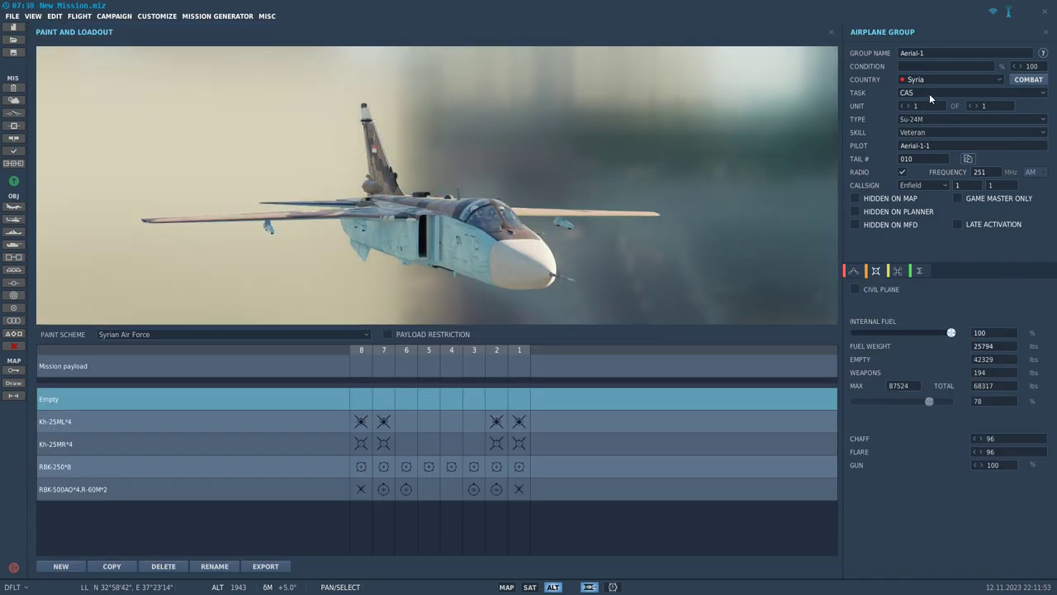
{"action": "left_click", "coordinate": [930, 93]}
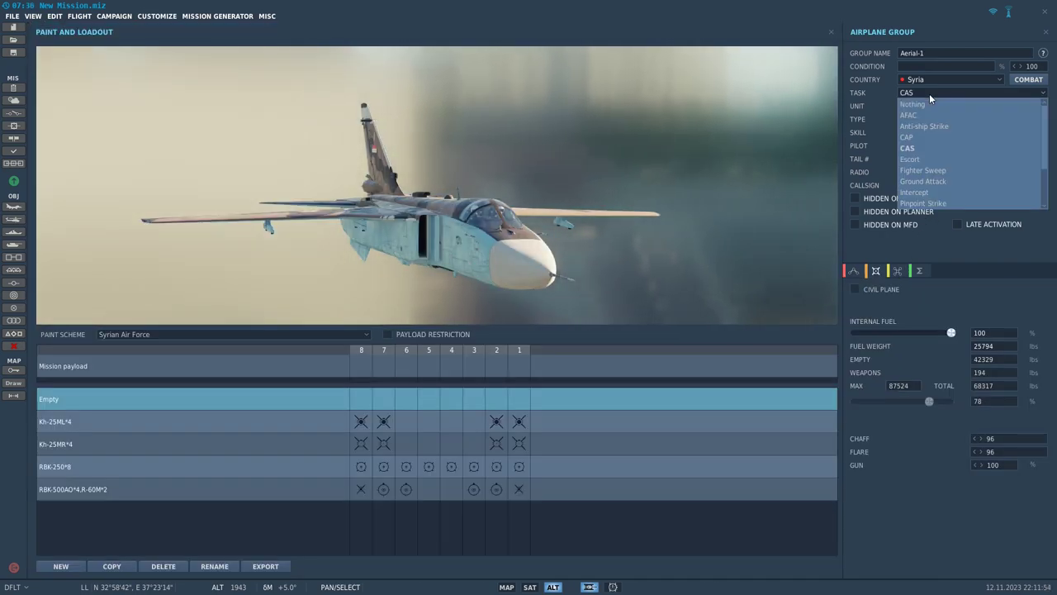
{"action": "left_click", "coordinate": [961, 205]}
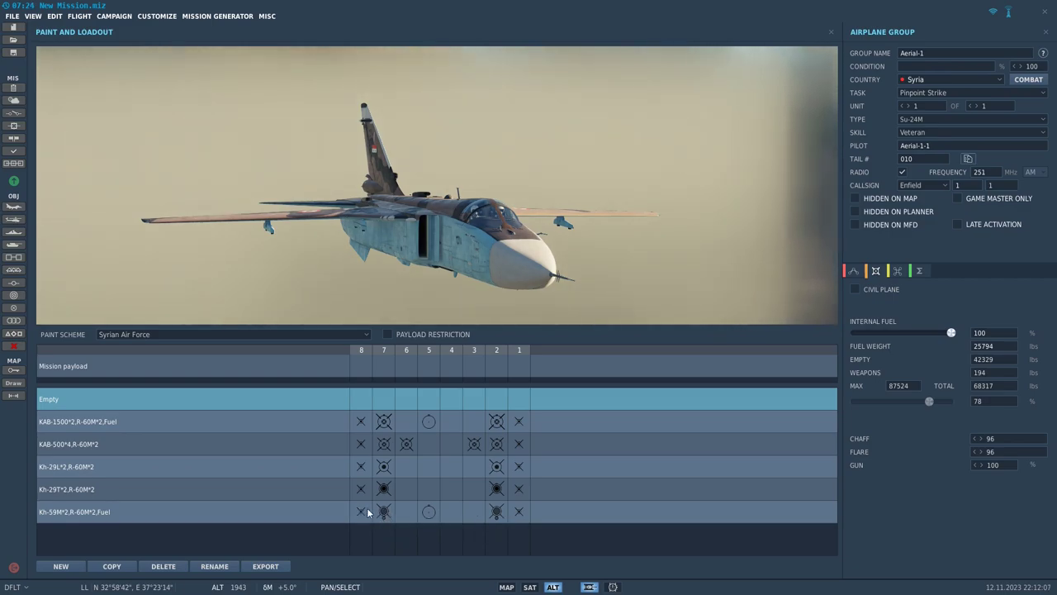
{"action": "left_click", "coordinate": [286, 513]}
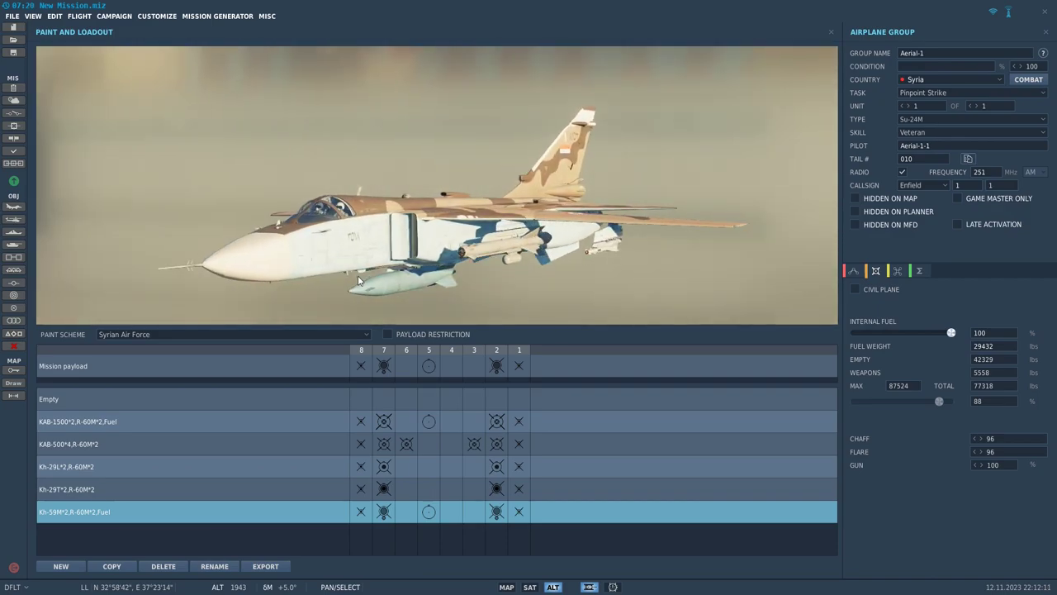
{"action": "left_click", "coordinate": [715, 325]}
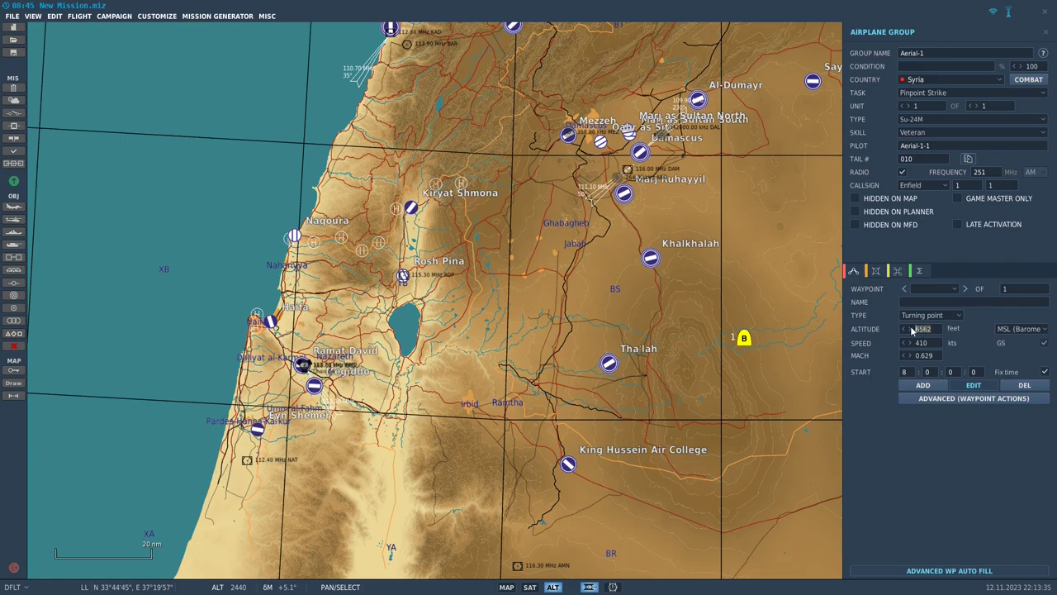
- Set route altitude to 20000 feet and add waypoints 1 and 2 west of the start
{"action": "type", "text": "2"}
{"action": "key", "text": "BackSpace"}
{"action": "left_click", "coordinate": [923, 385]}
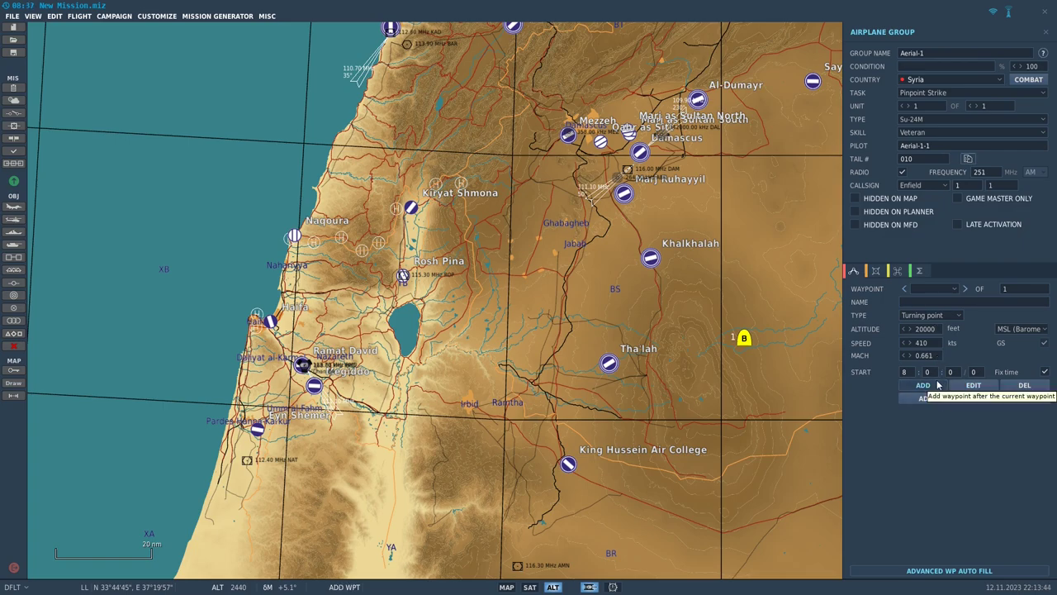
{"action": "left_click", "coordinate": [661, 313]}
{"action": "left_click_drag", "start_coordinate": [660, 312], "coordinate": [692, 307]}
{"action": "left_click", "coordinate": [917, 385]}
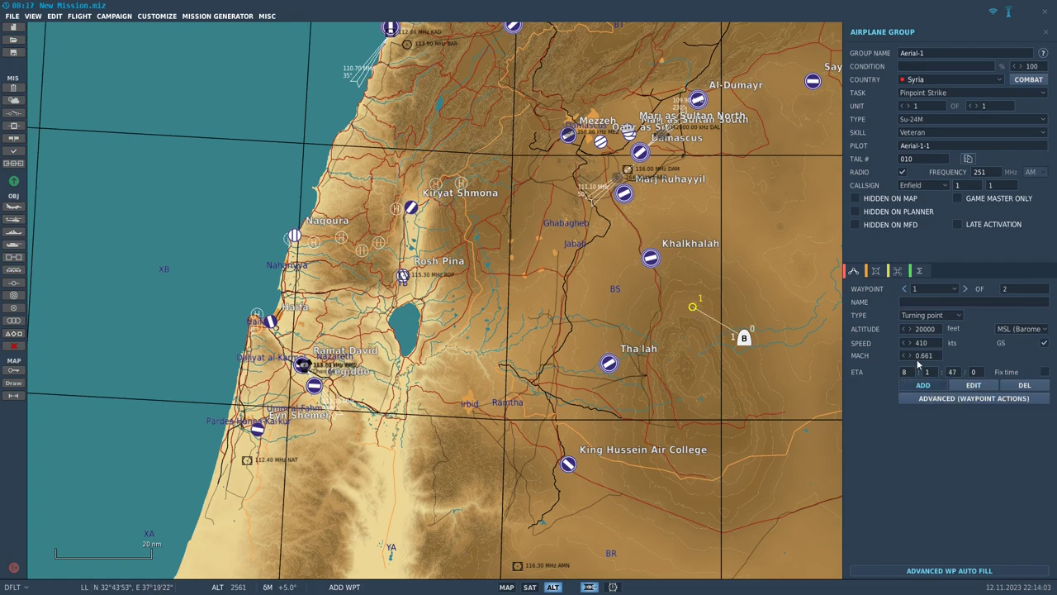
{"action": "left_click", "coordinate": [652, 307]}
{"action": "left_click", "coordinate": [975, 398]}
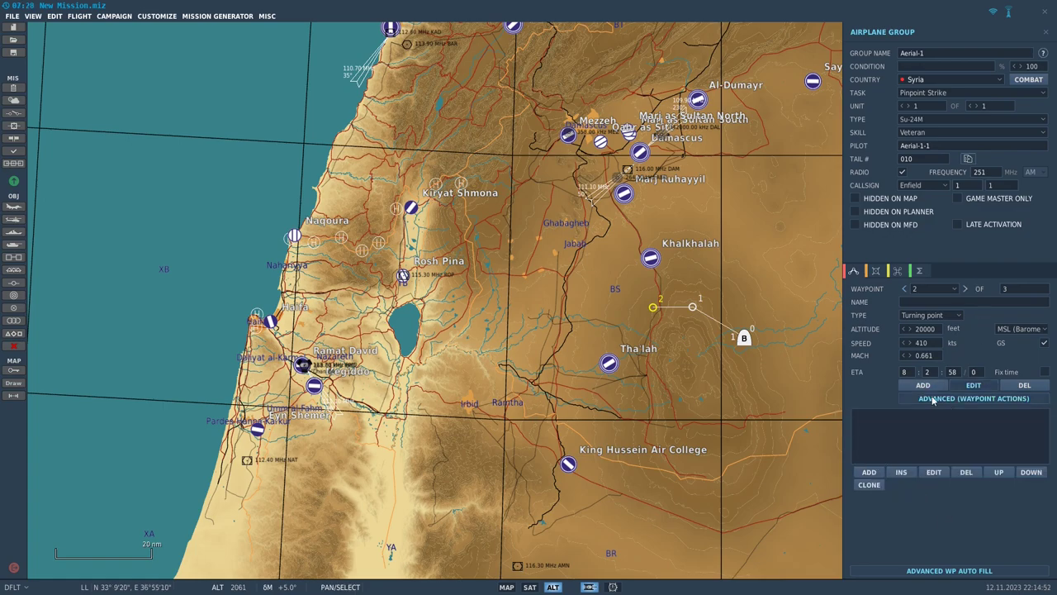
- Add a new action to waypoint 2 and make it a Bombing task
{"action": "left_click", "coordinate": [879, 472]}
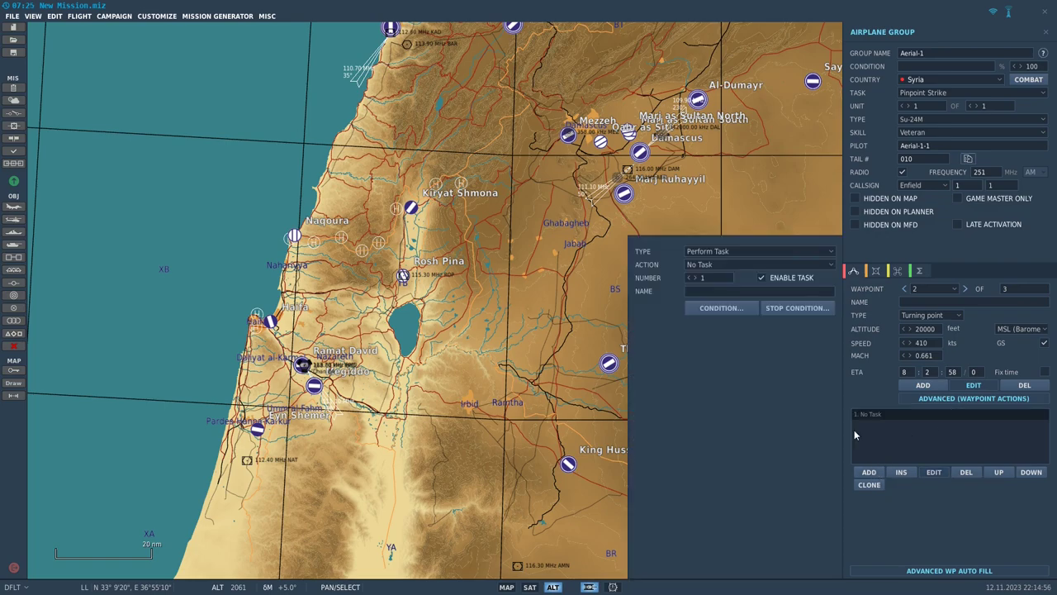
{"action": "left_click", "coordinate": [719, 266]}
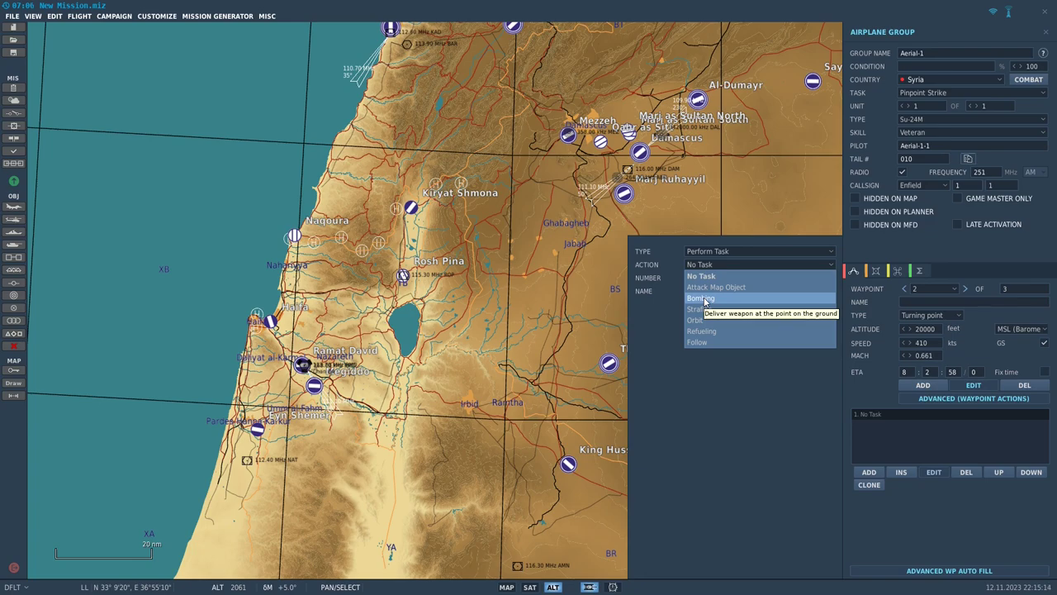
{"action": "left_click", "coordinate": [705, 300]}
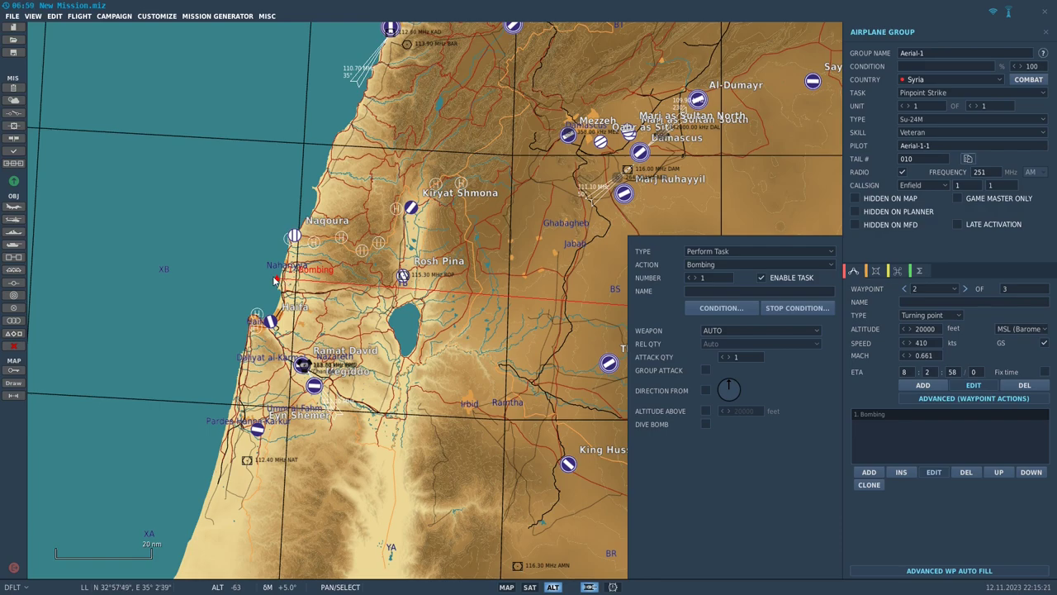
- Place the Bombing target point on a hangar at Ramat David airbase
{"action": "left_click_drag", "start_coordinate": [278, 283], "coordinate": [318, 337]}
{"action": "scroll", "coordinate": [322, 339], "scroll_direction": "up", "scroll_amount": 3}
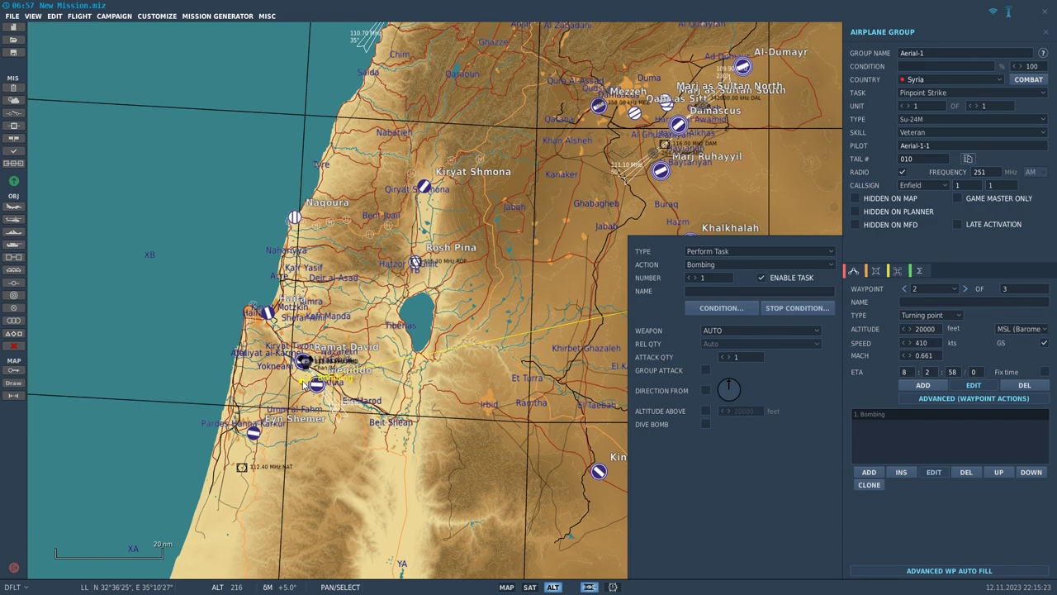
{"action": "scroll", "coordinate": [325, 369], "scroll_direction": "up", "scroll_amount": 5}
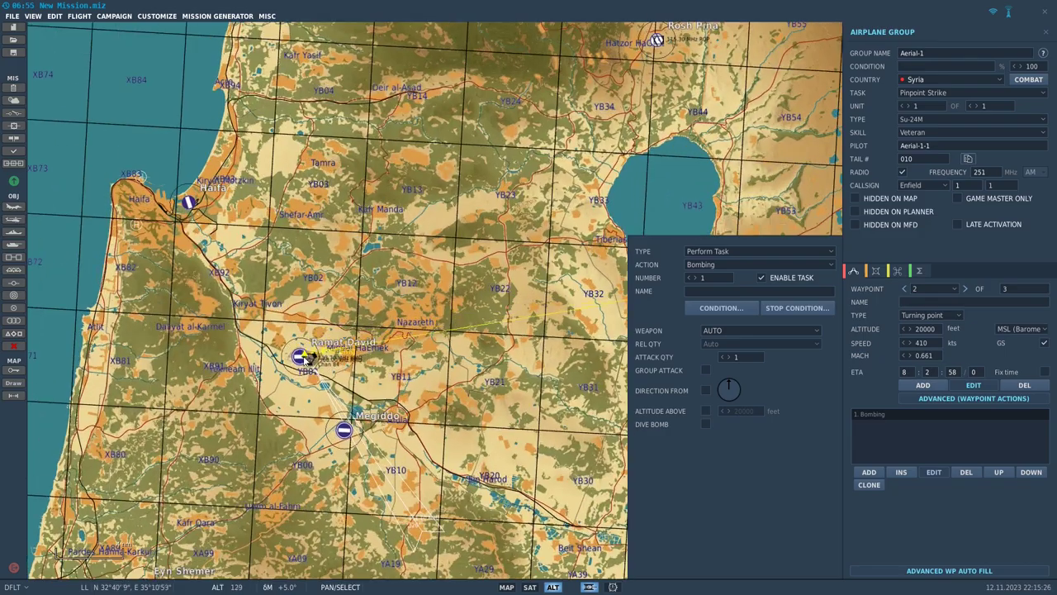
{"action": "scroll", "coordinate": [324, 368], "scroll_direction": "up", "scroll_amount": 5}
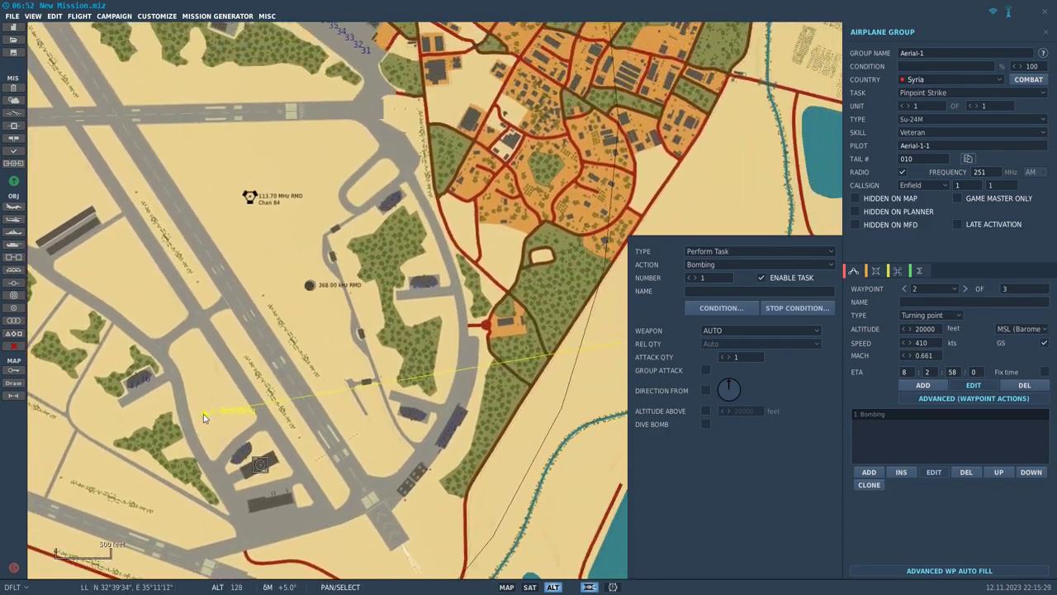
{"action": "mouse_move", "coordinate": [204, 418]}
{"action": "right_mouse_down"}
{"action": "mouse_move", "coordinate": [249, 413]}
{"action": "mouse_move", "coordinate": [280, 326]}
{"action": "mouse_move", "coordinate": [331, 308]}
{"action": "mouse_move", "coordinate": [377, 239]}
{"action": "right_mouse_up"}
{"action": "scroll", "coordinate": [378, 240], "scroll_direction": "up", "scroll_amount": 3}
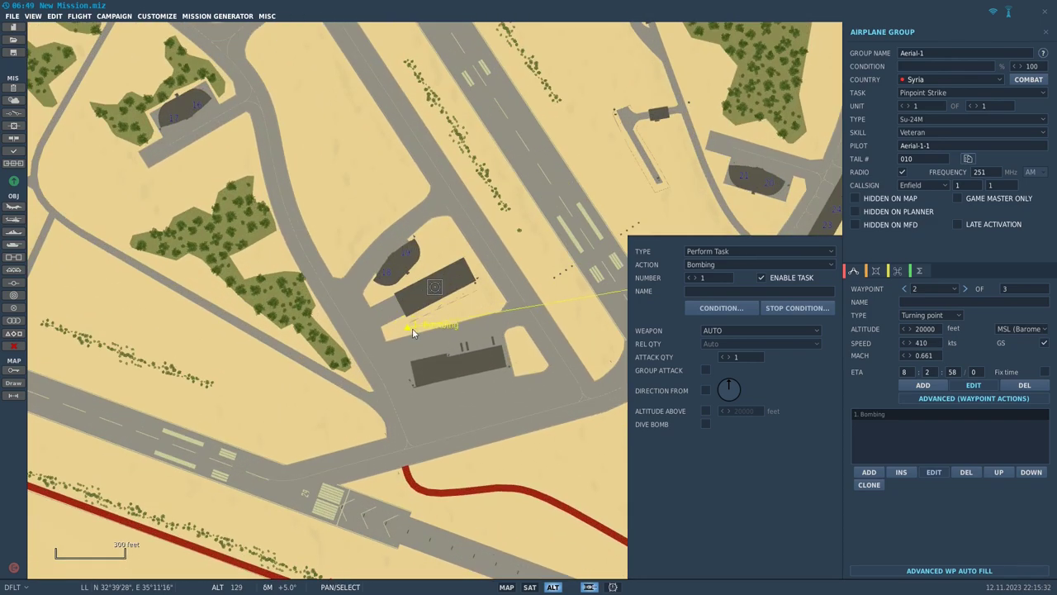
{"action": "left_click_drag", "start_coordinate": [445, 259], "coordinate": [443, 261]}
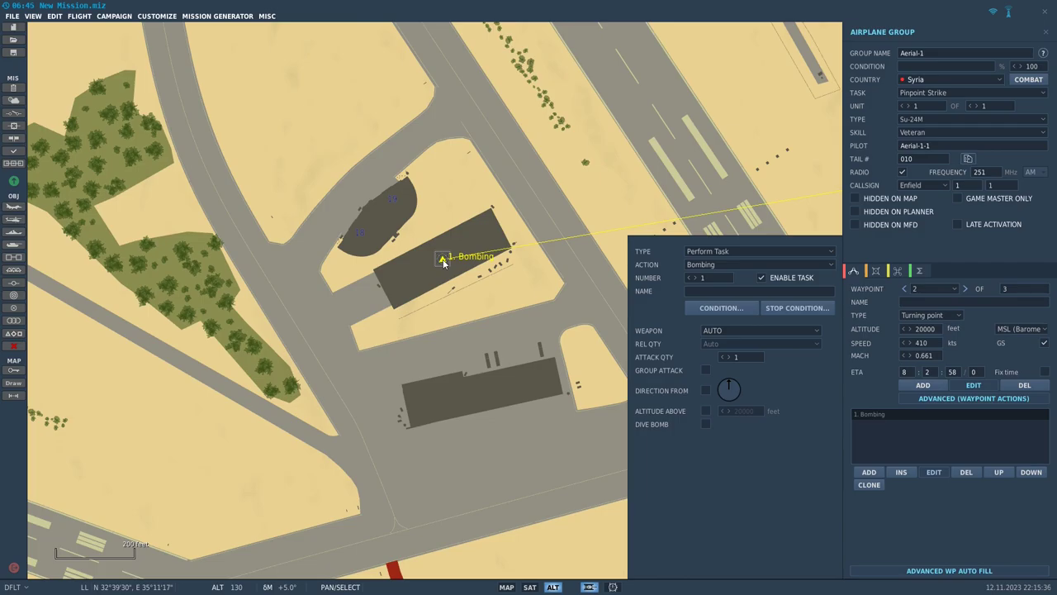
{"action": "scroll", "coordinate": [443, 261], "scroll_direction": "down", "scroll_amount": 4}
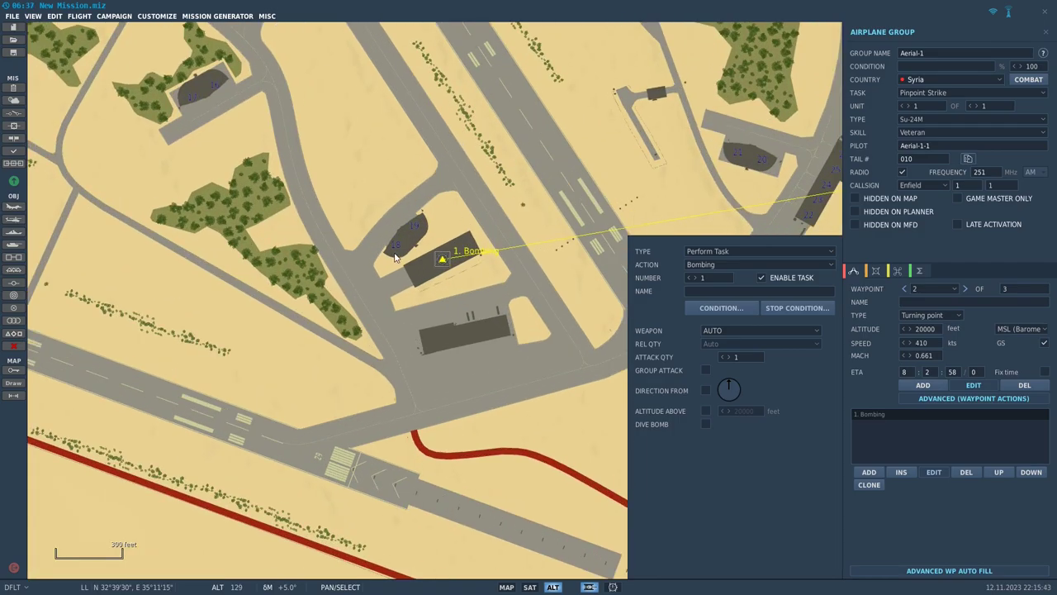
{"action": "scroll", "coordinate": [451, 265], "scroll_direction": "down", "scroll_amount": 8}
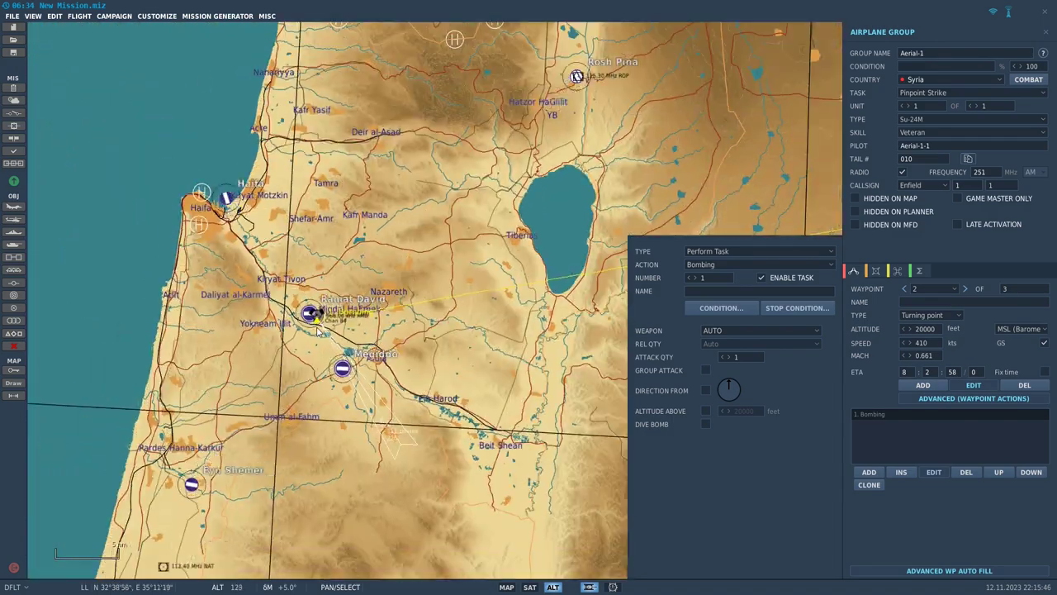
{"action": "scroll", "coordinate": [318, 330], "scroll_direction": "down", "scroll_amount": 2}
{"action": "right_click_drag", "start_coordinate": [318, 331], "coordinate": [53, 401]}
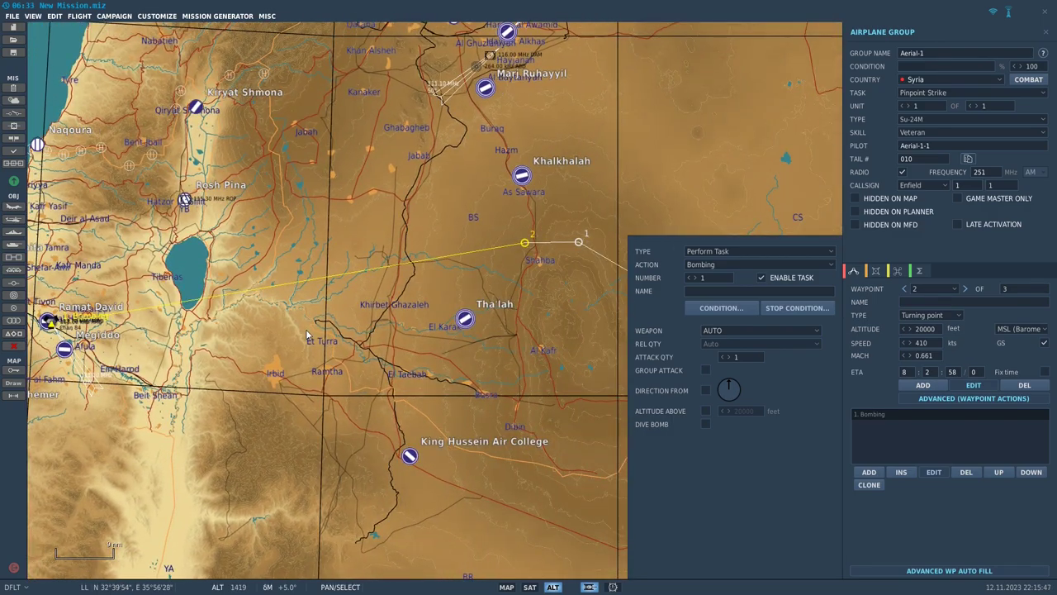
- Set the Bombing task to Cruise missiles, release quantity All, group attack, altitude above 20000 feet
{"action": "left_click", "coordinate": [737, 330]}
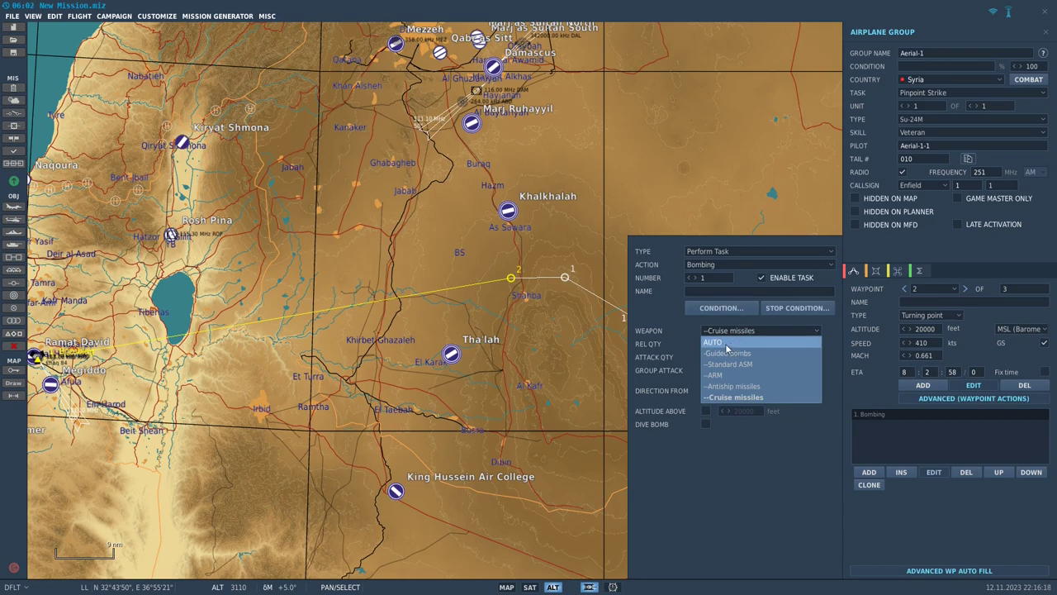
{"action": "left_click", "coordinate": [744, 398]}
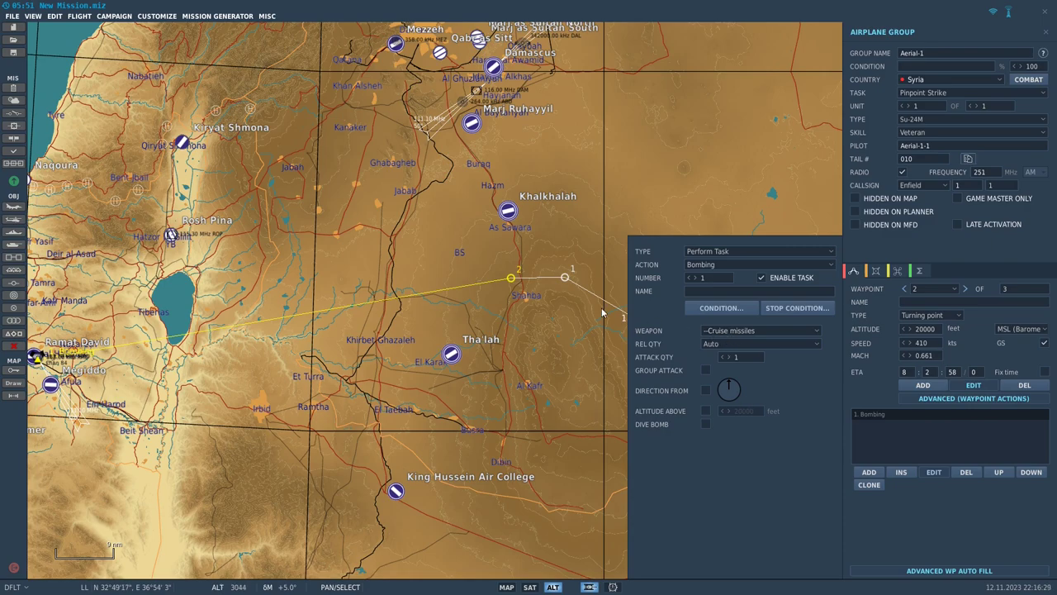
{"action": "right_click_drag", "start_coordinate": [87, 388], "coordinate": [183, 367]}
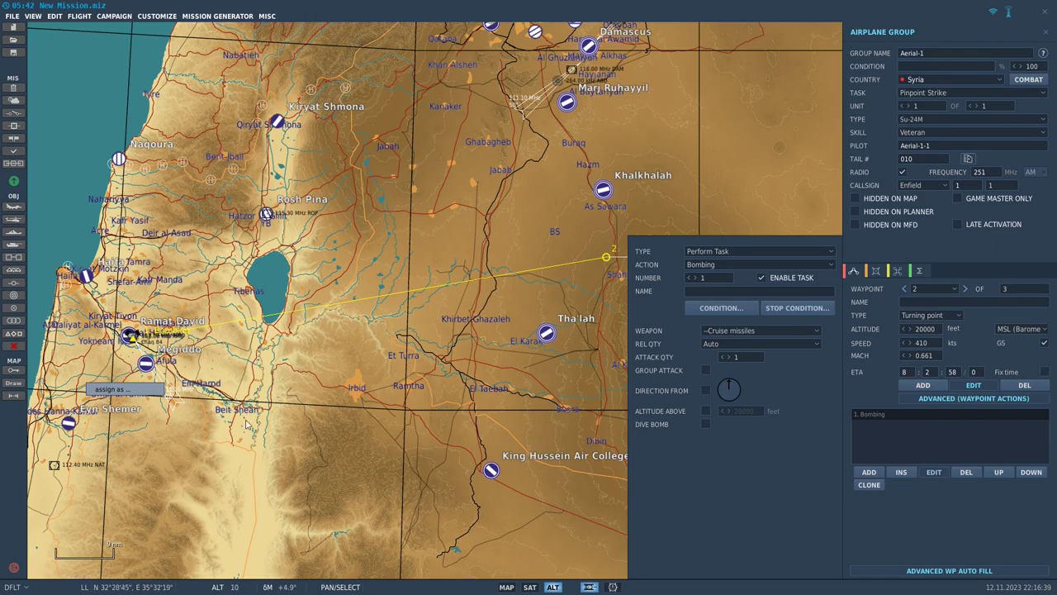
{"action": "left_click_drag", "start_coordinate": [457, 382], "coordinate": [304, 394]}
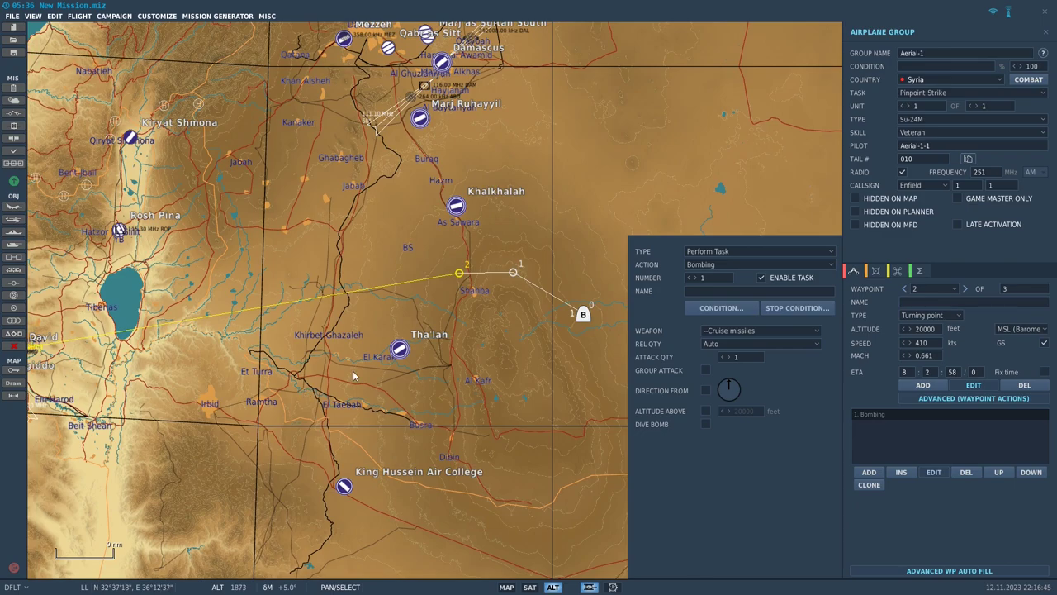
{"action": "left_click_drag", "start_coordinate": [361, 351], "coordinate": [400, 345]}
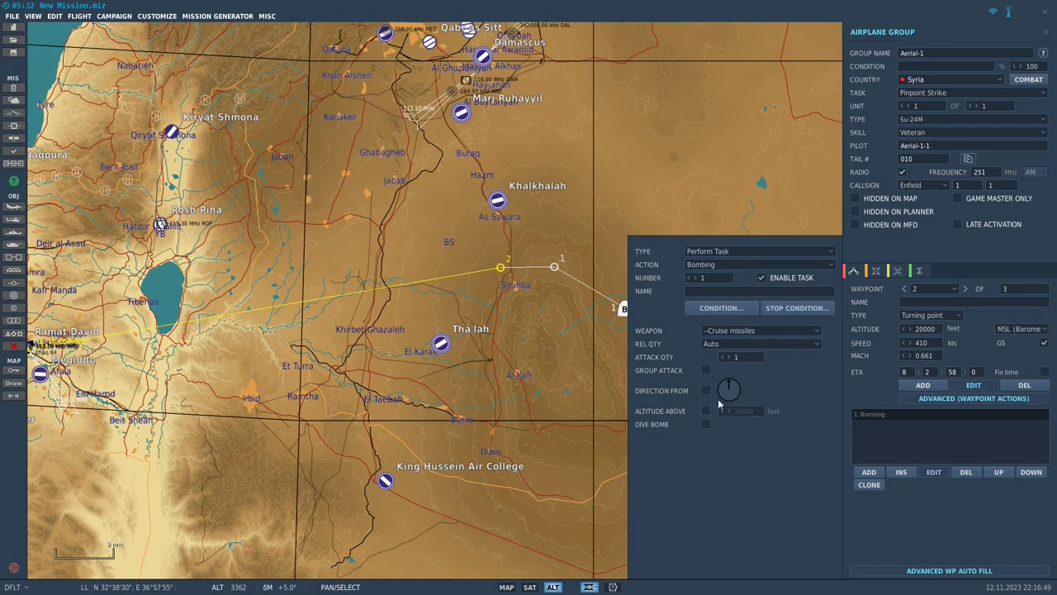
{"action": "left_click", "coordinate": [728, 348]}
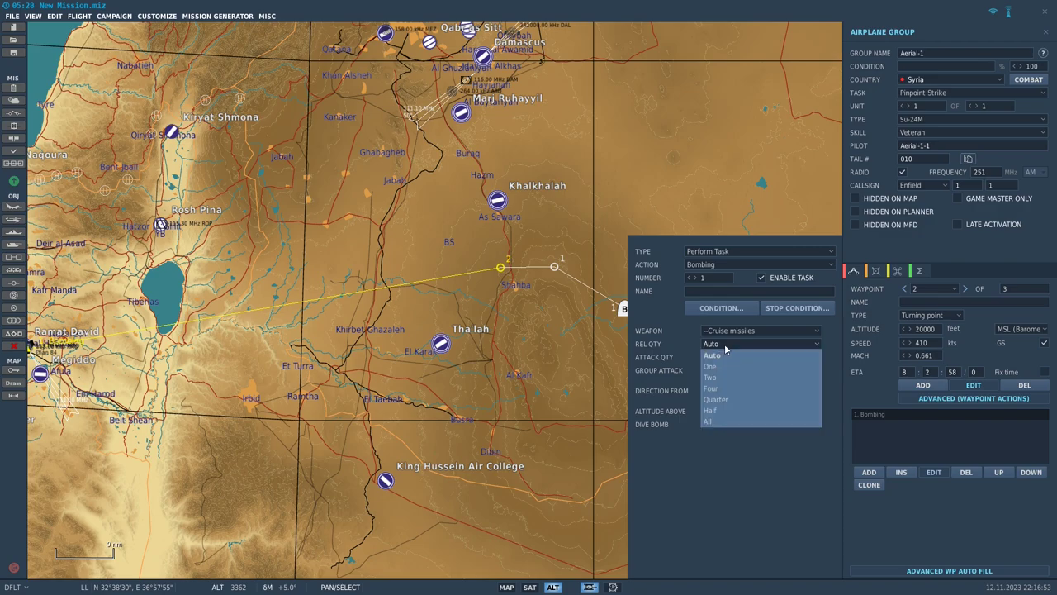
{"action": "left_click", "coordinate": [743, 420]}
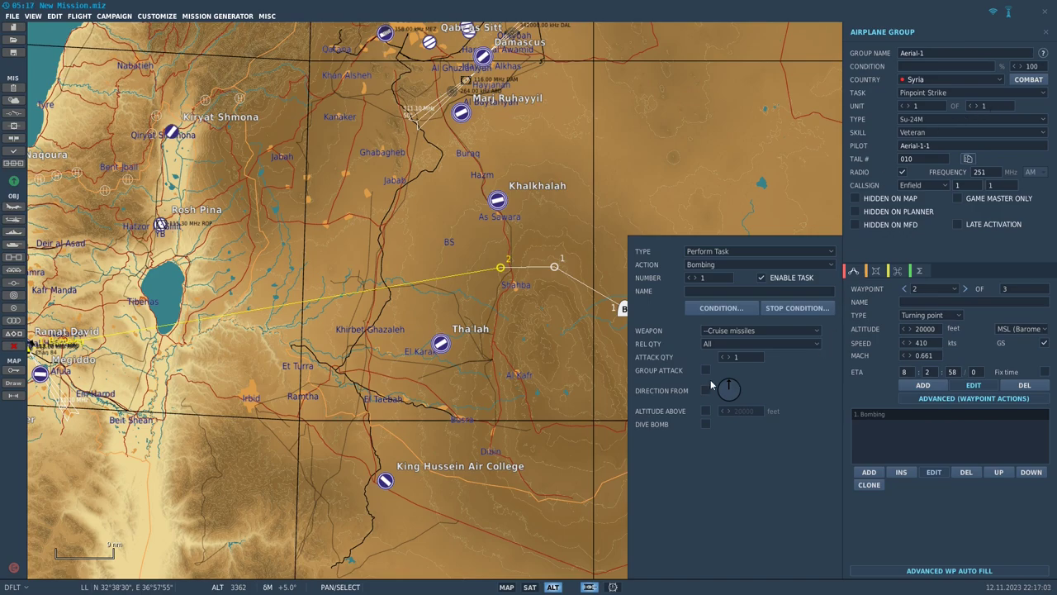
{"action": "left_click", "coordinate": [706, 411]}
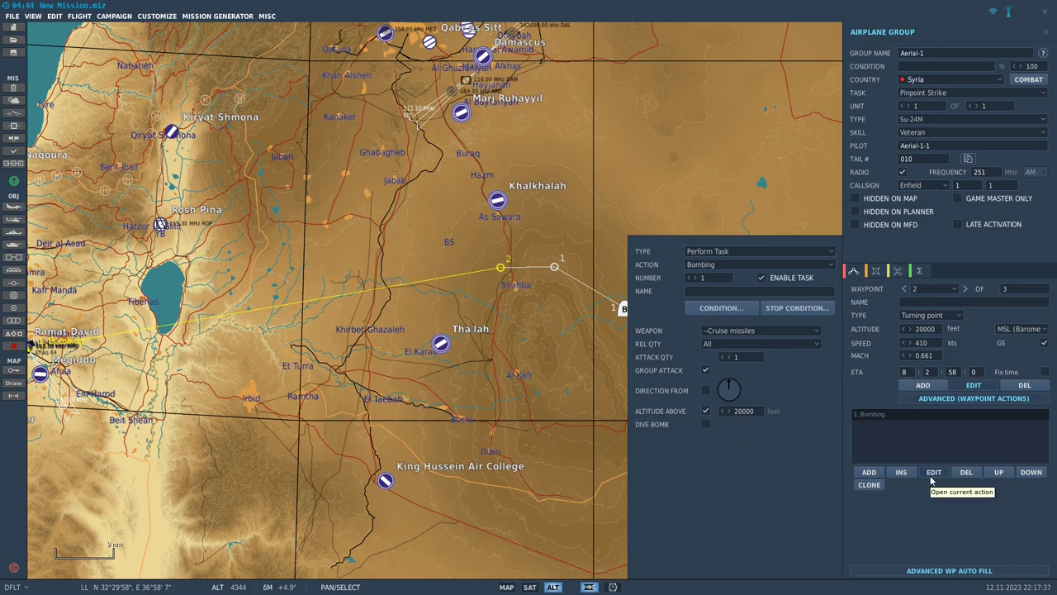
- Add waypoint 3 northeast of Damascus and waypoint 4 at Sayqal airfield
{"action": "left_click", "coordinate": [931, 473]}
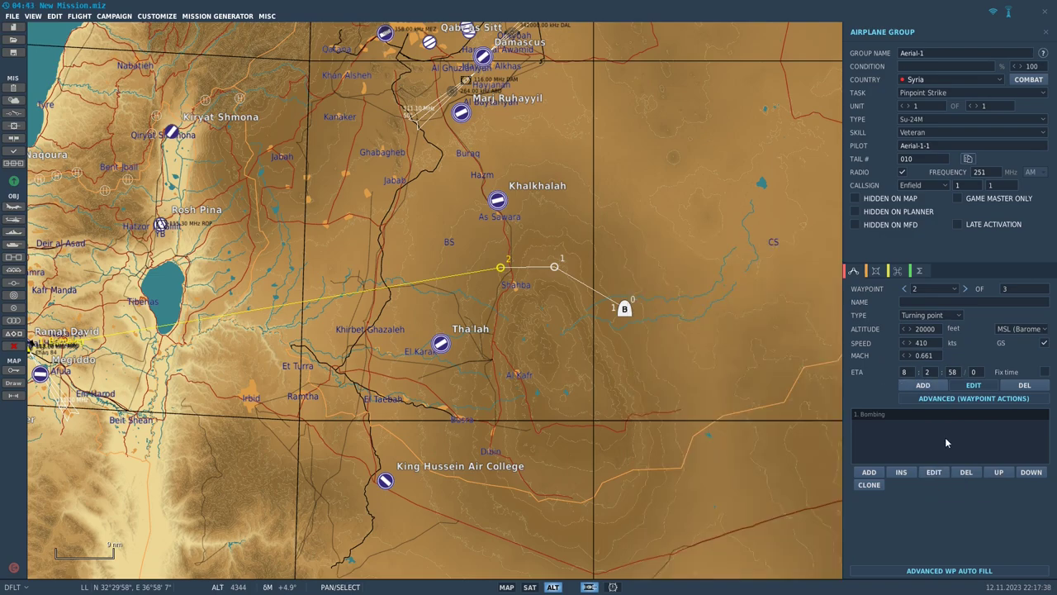
{"action": "left_click", "coordinate": [923, 386]}
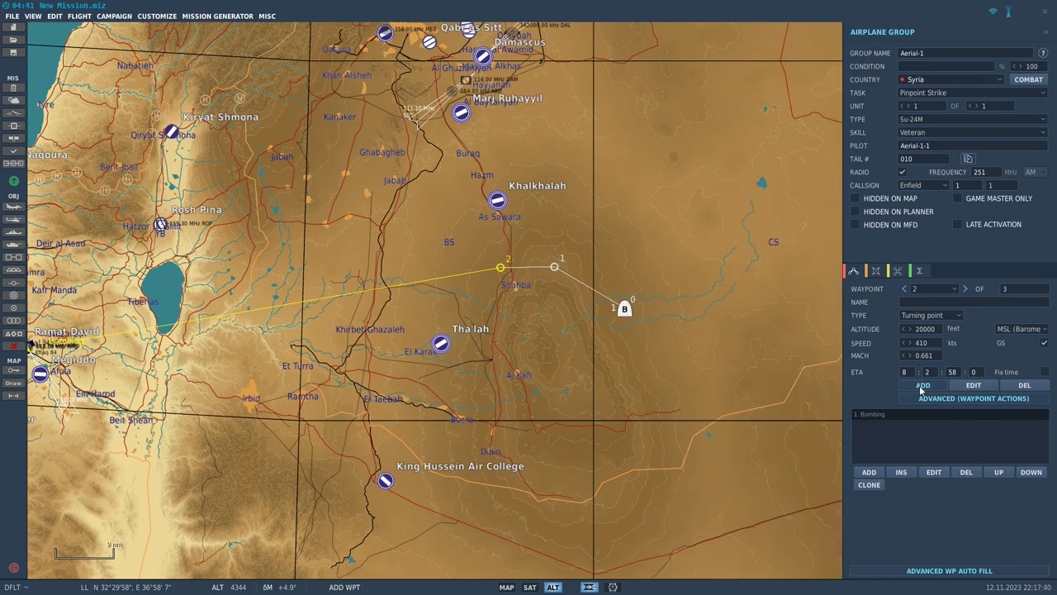
{"action": "right_click_drag", "start_coordinate": [649, 174], "coordinate": [612, 375]}
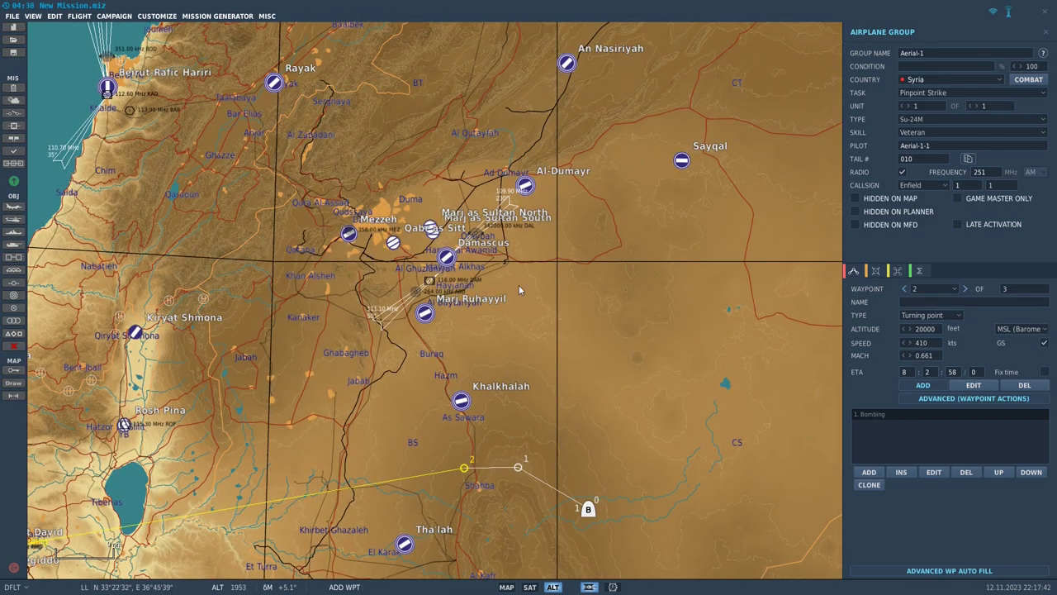
{"action": "left_click", "coordinate": [660, 209]}
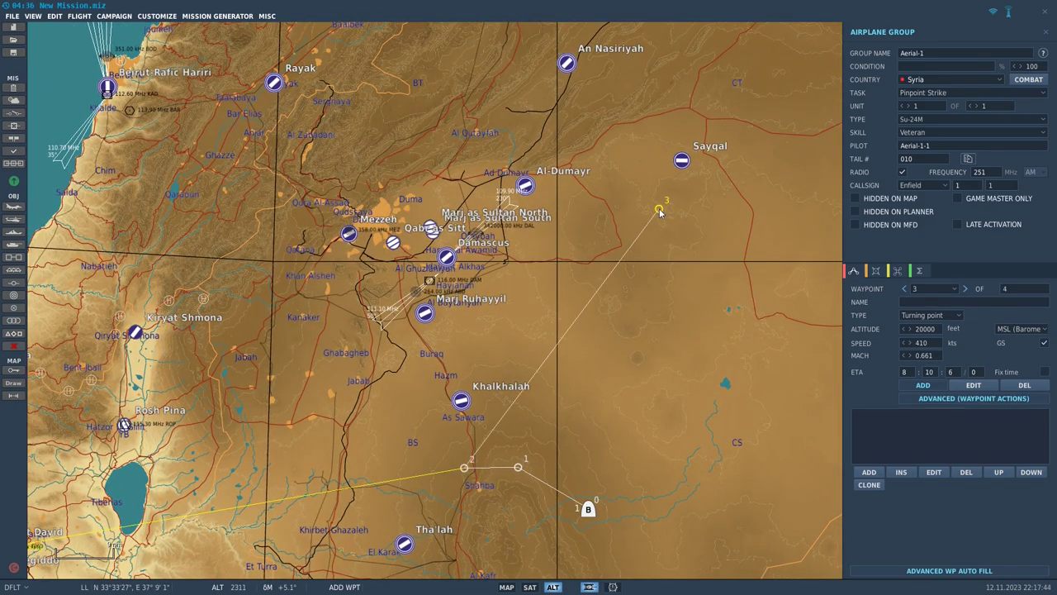
{"action": "left_click", "coordinate": [681, 164]}
- Make waypoint 4 a Landing waypoint and review the full route
{"action": "left_click", "coordinate": [940, 315]}
{"action": "left_click", "coordinate": [937, 360]}
{"action": "right_click_drag", "start_coordinate": [522, 355], "coordinate": [533, 235]}
{"action": "right_click_drag", "start_coordinate": [553, 266], "coordinate": [545, 251]}
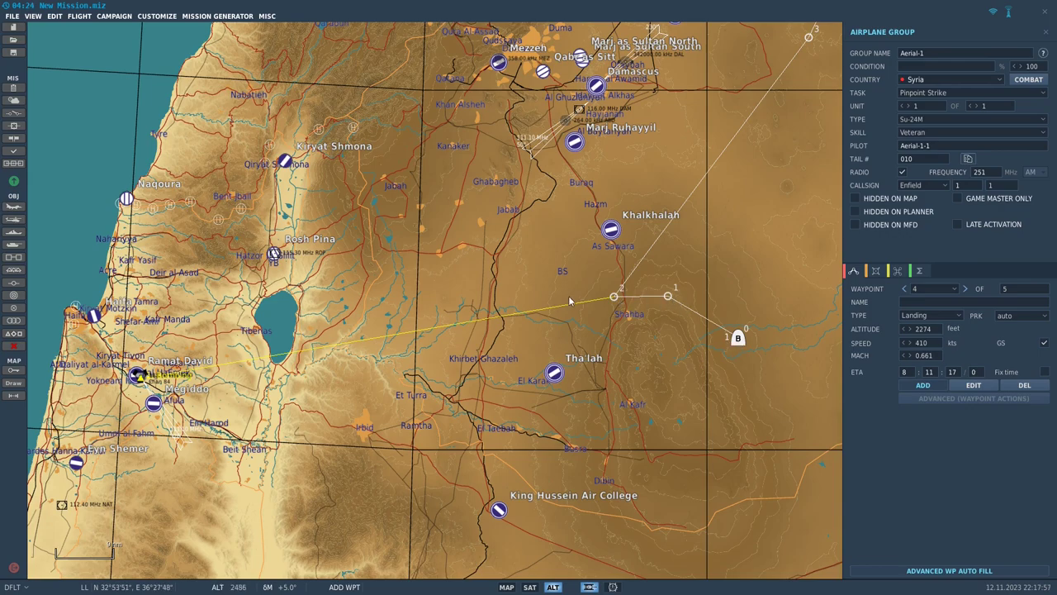
{"action": "right_click_drag", "start_coordinate": [141, 411], "coordinate": [427, 359]}
{"action": "scroll", "coordinate": [437, 343], "scroll_direction": "up", "scroll_amount": 1}
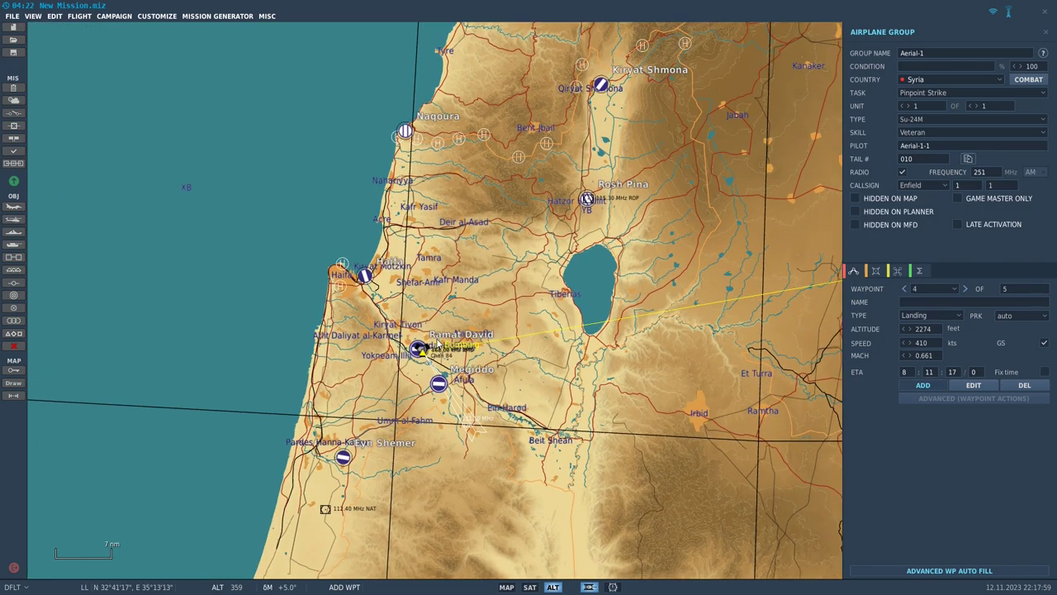